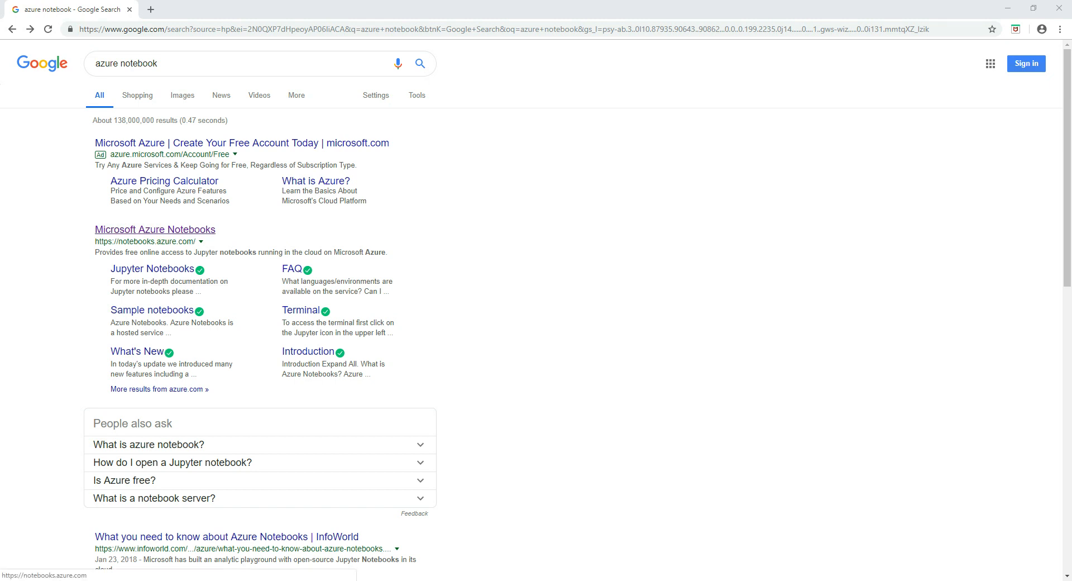
Open the Microsoft Azure Notebooks site from the Google results for 'azure notebook'.
click(154, 229)
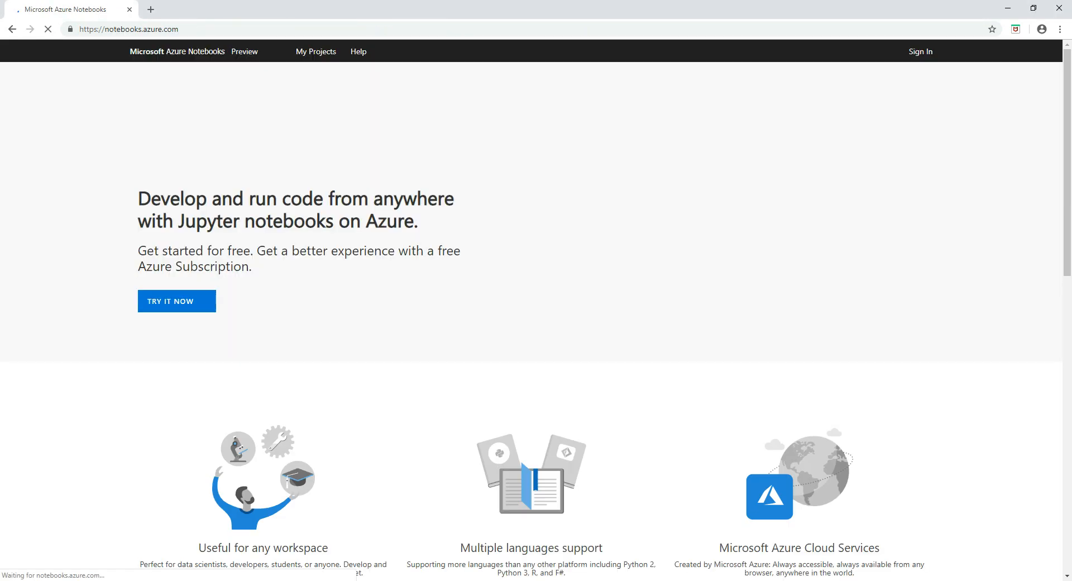
Sign in with the account e-mail address, then choose to create a new account when none exists.
click(920, 51)
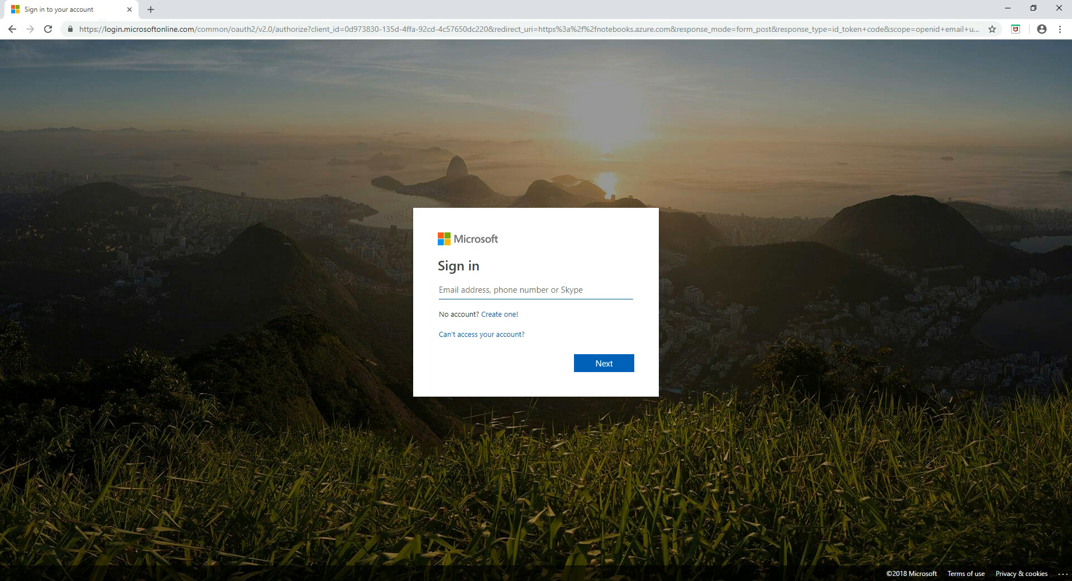
text(ul)
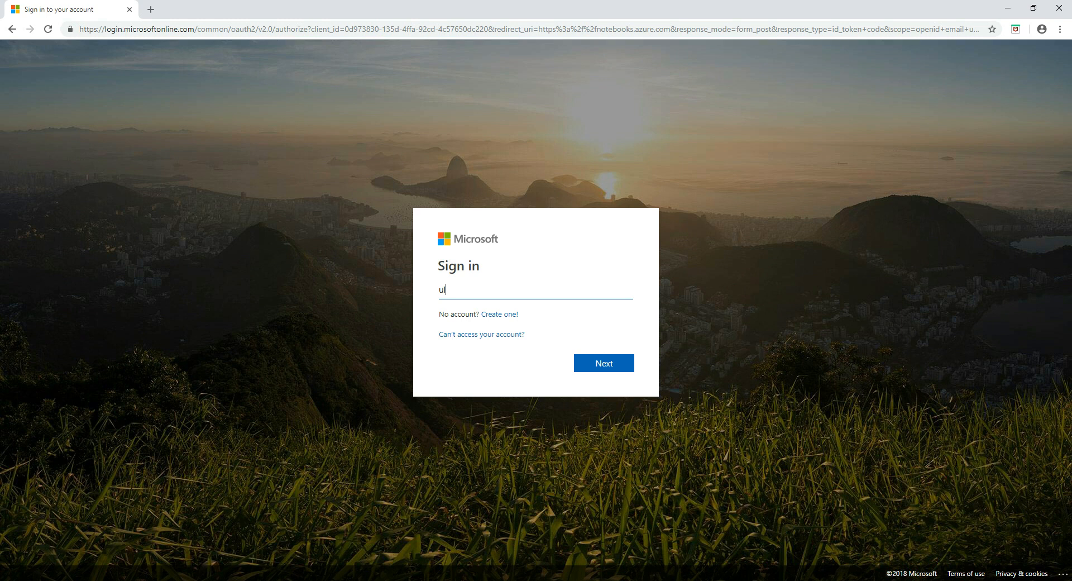
key(Return)
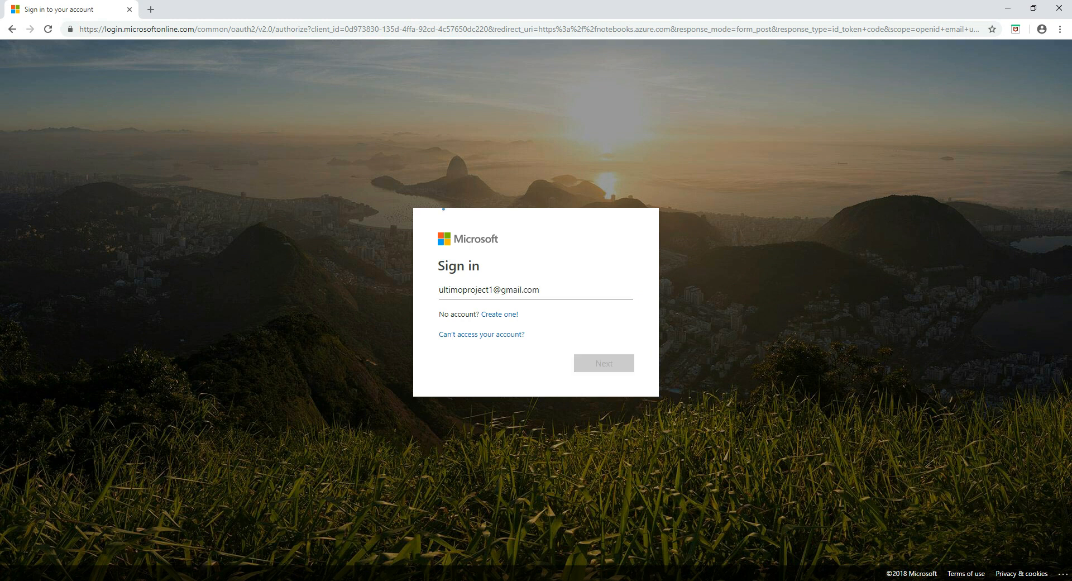
click(500, 326)
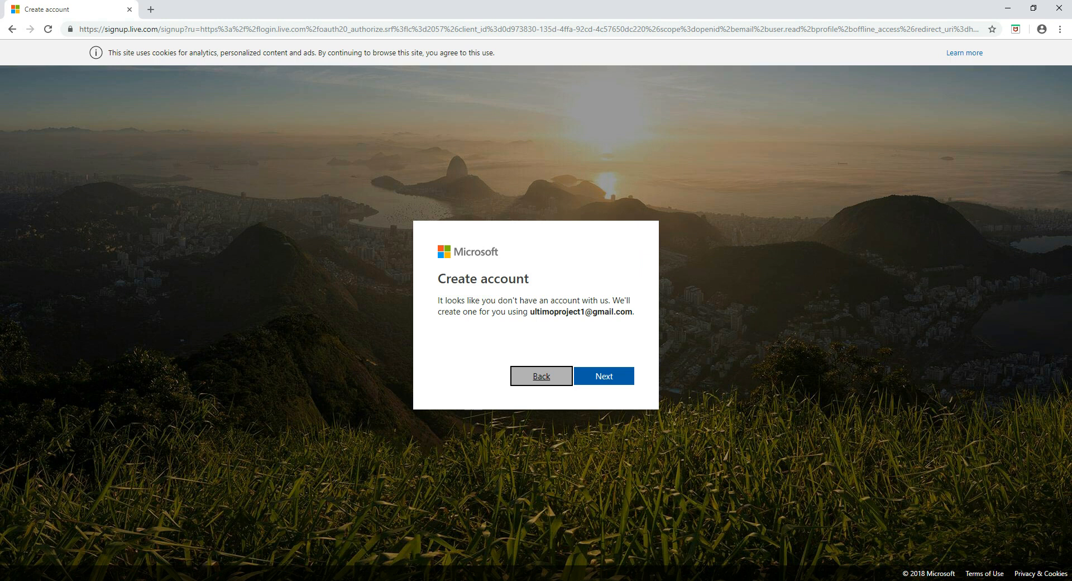
Confirm creating the account and set a password for it.
key(Return)
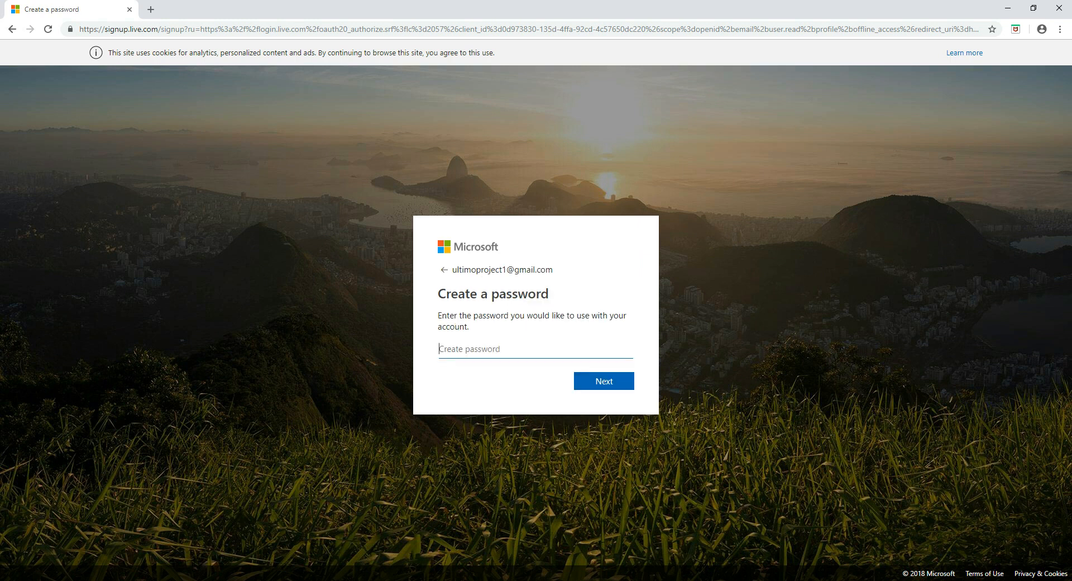
text(•••••••••)
key(Return)
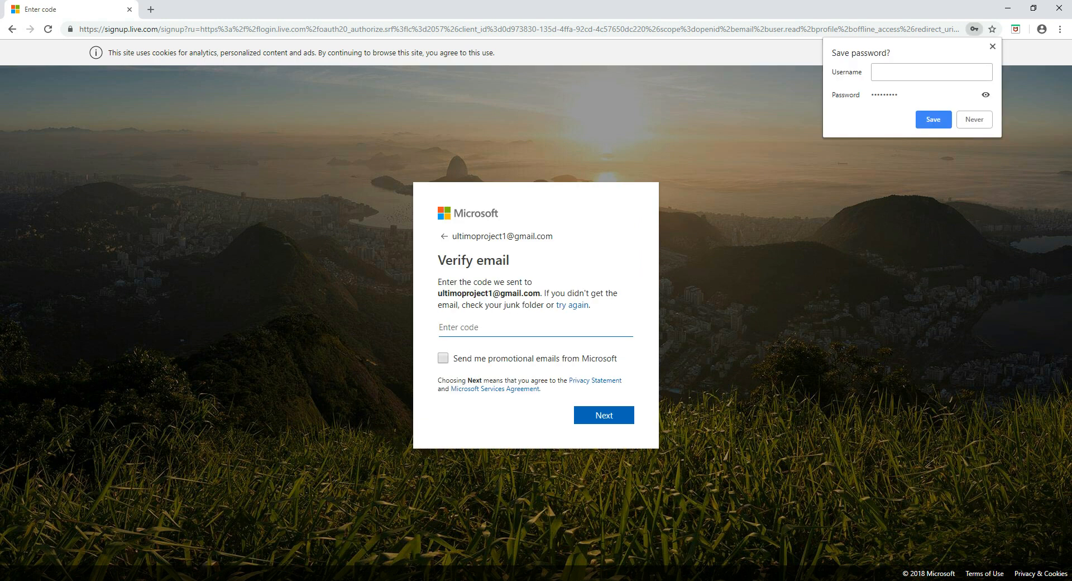
Copy the security code from the Microsoft verification e-mail into the Verify email page.
click(425, 580)
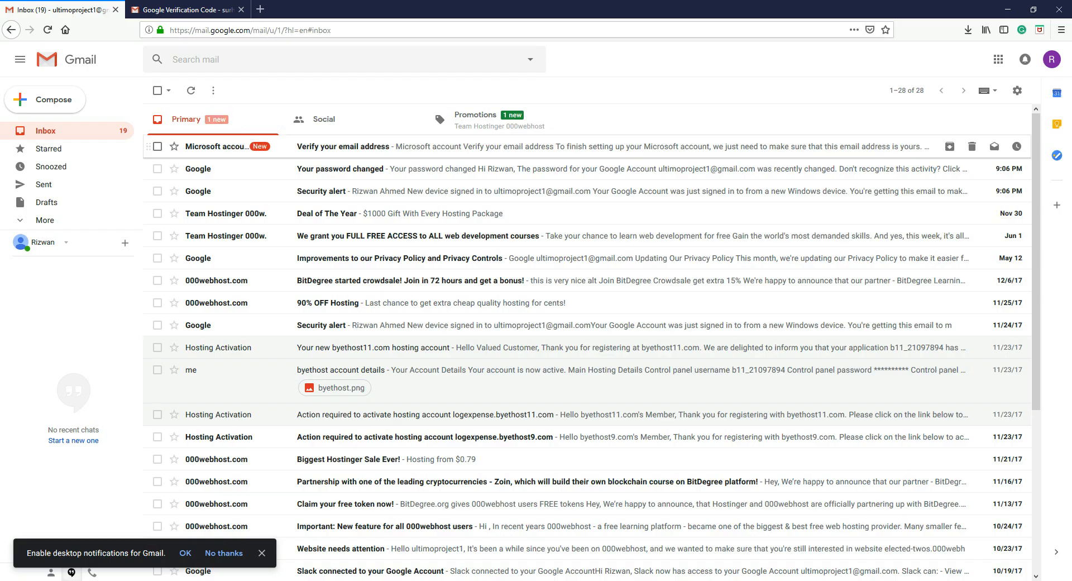
click(357, 146)
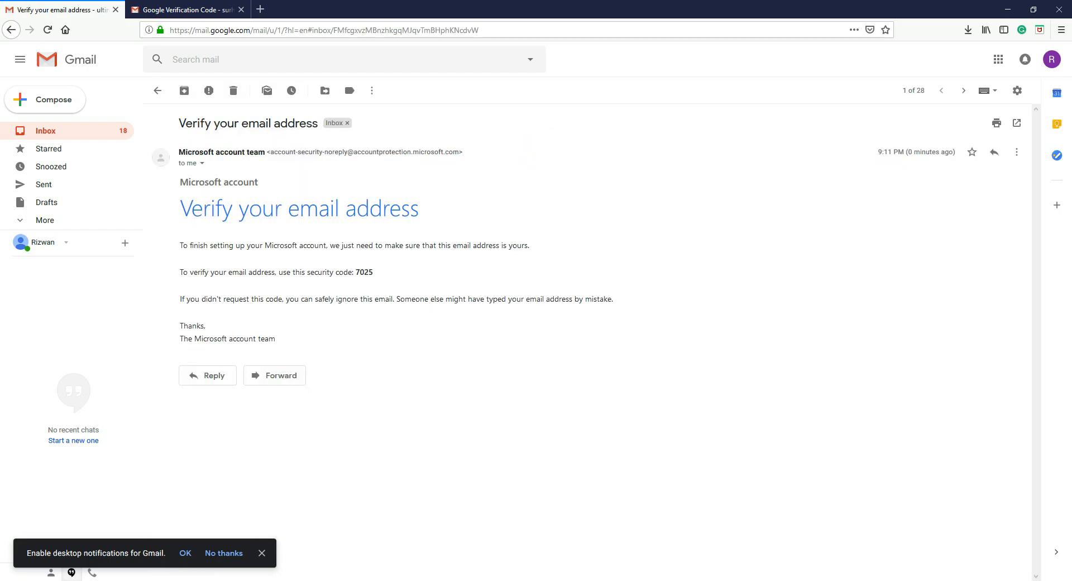
double_click(365, 272)
key(ctrl+c)
click(452, 580)
key(ctrl+v)
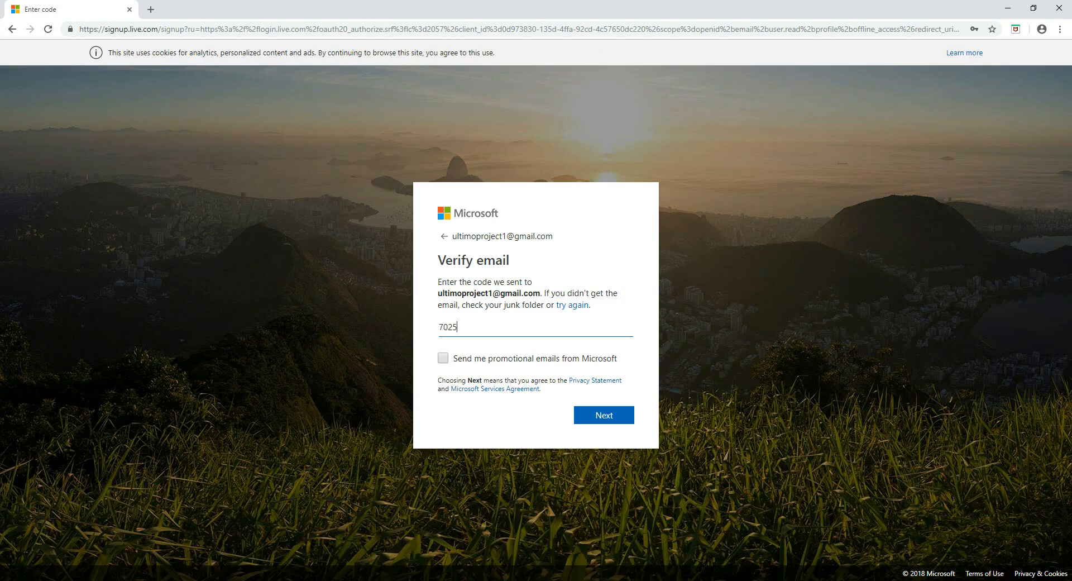
Submit the verification code, enter the captcha characters, and grant Azure Notebooks access to the account.
key(Return)
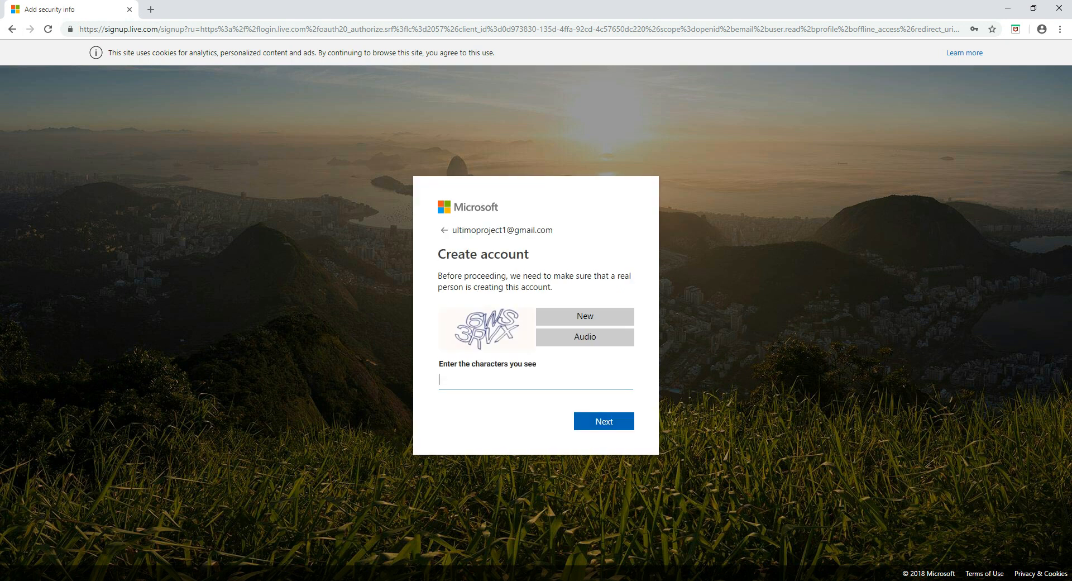
text(6WS3RVX)
key(Return)
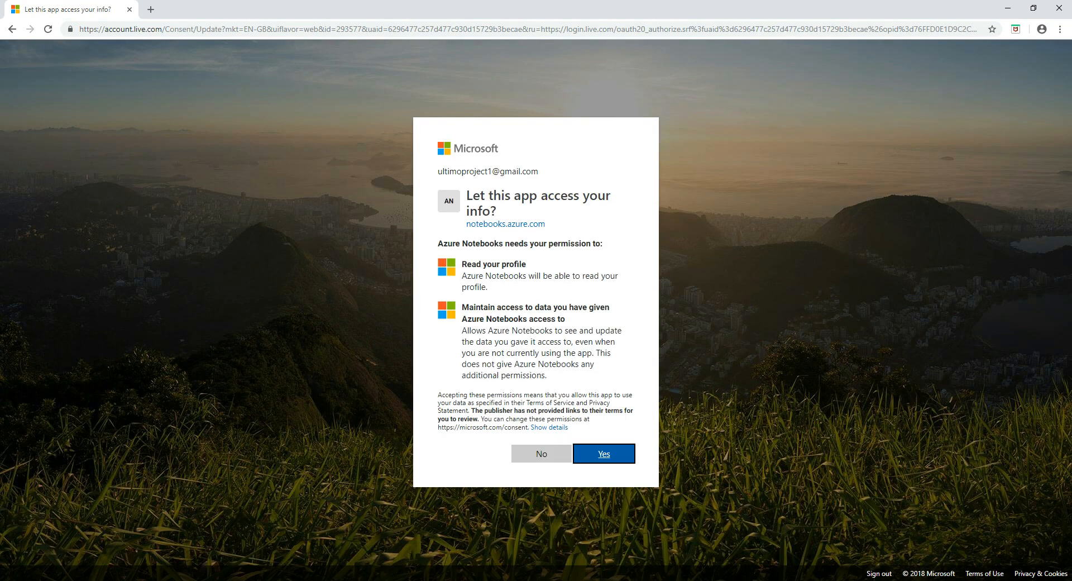
key(Return)
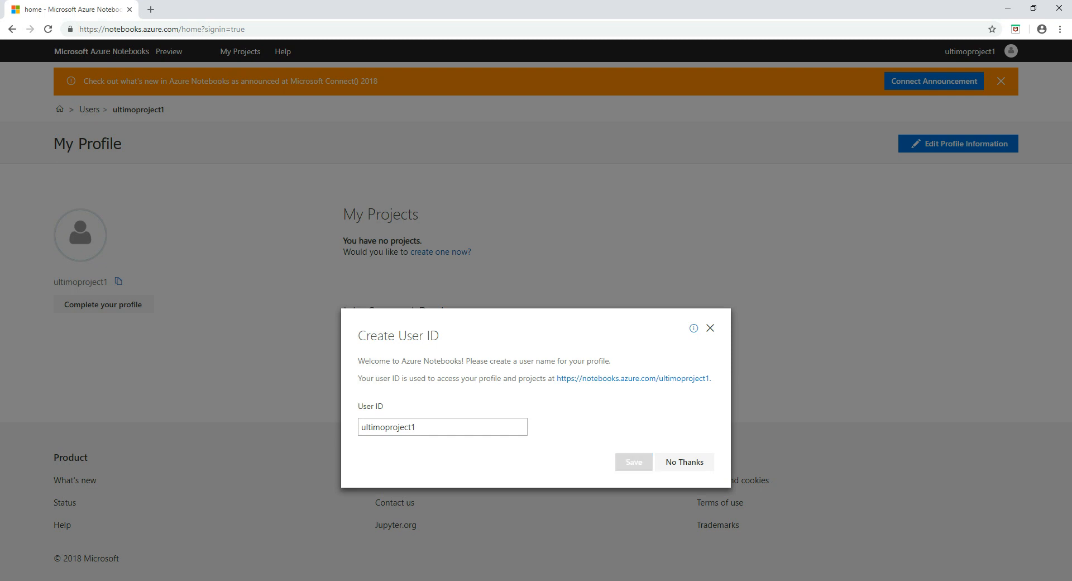
Close the user ID prompt, dismiss the orange announcement banner, and start a new project.
click(633, 462)
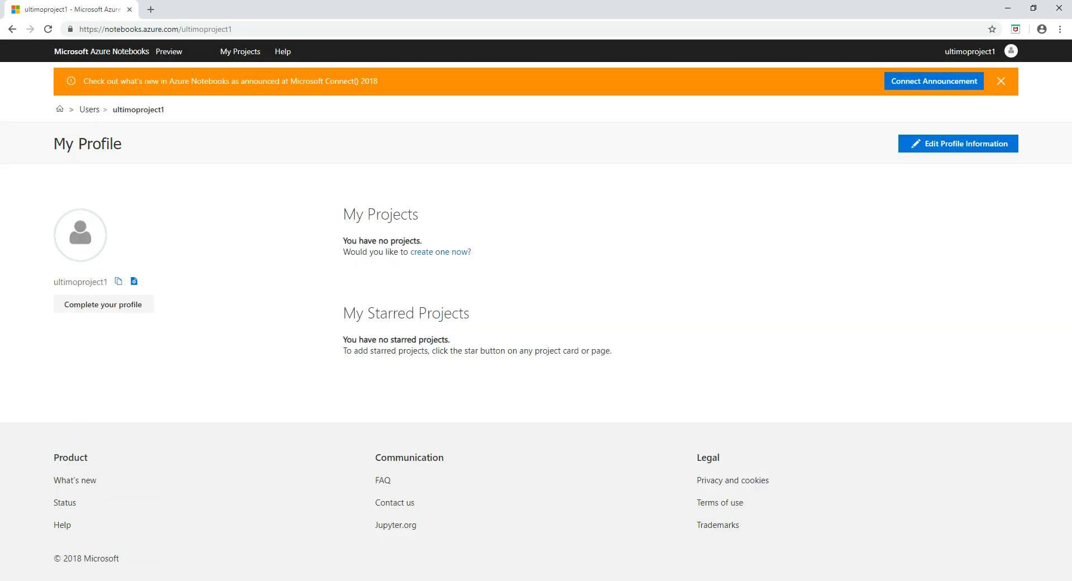
click(1001, 82)
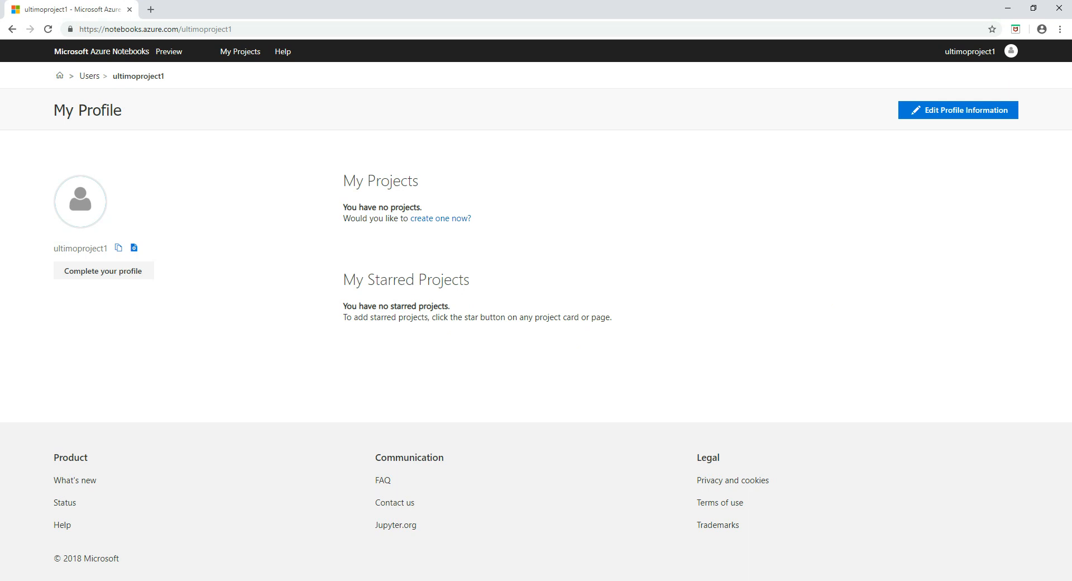
click(441, 218)
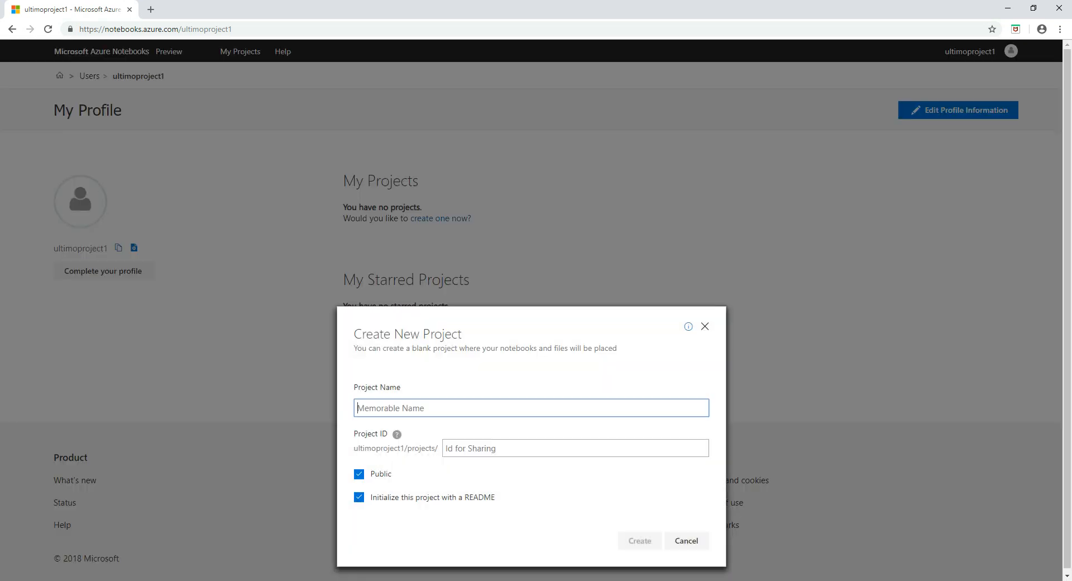
Create a non-public project named 'Audit' with project ID 'audit'.
text(Audit)
key(Tab)
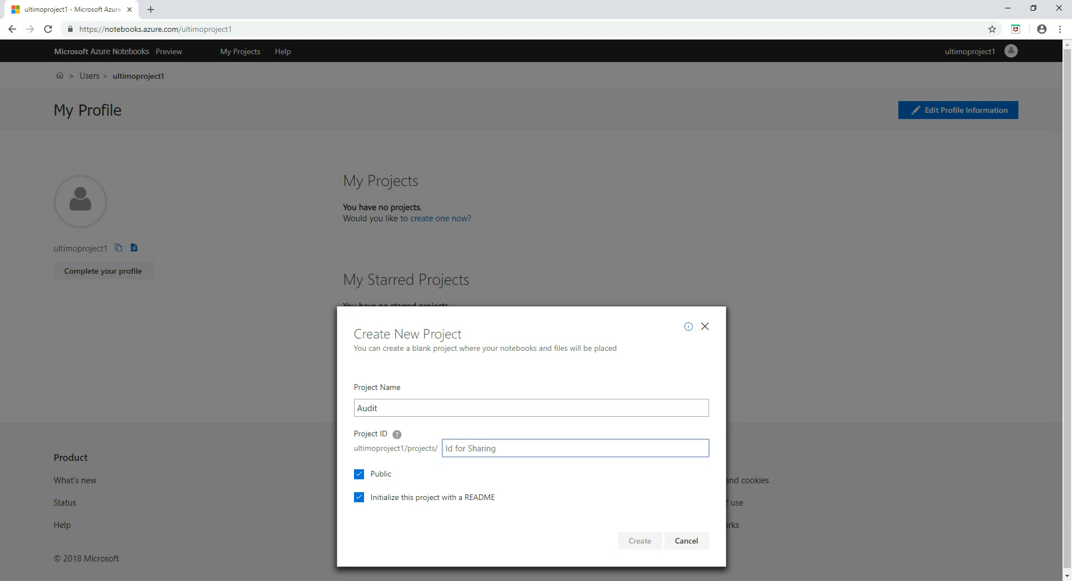
text(audit)
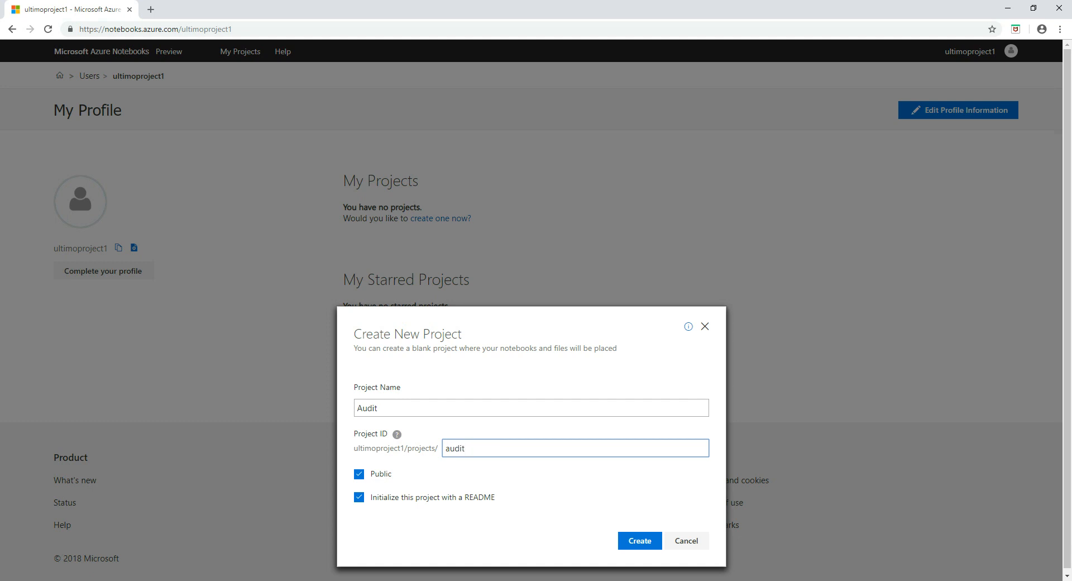
key(Tab)
key(space)
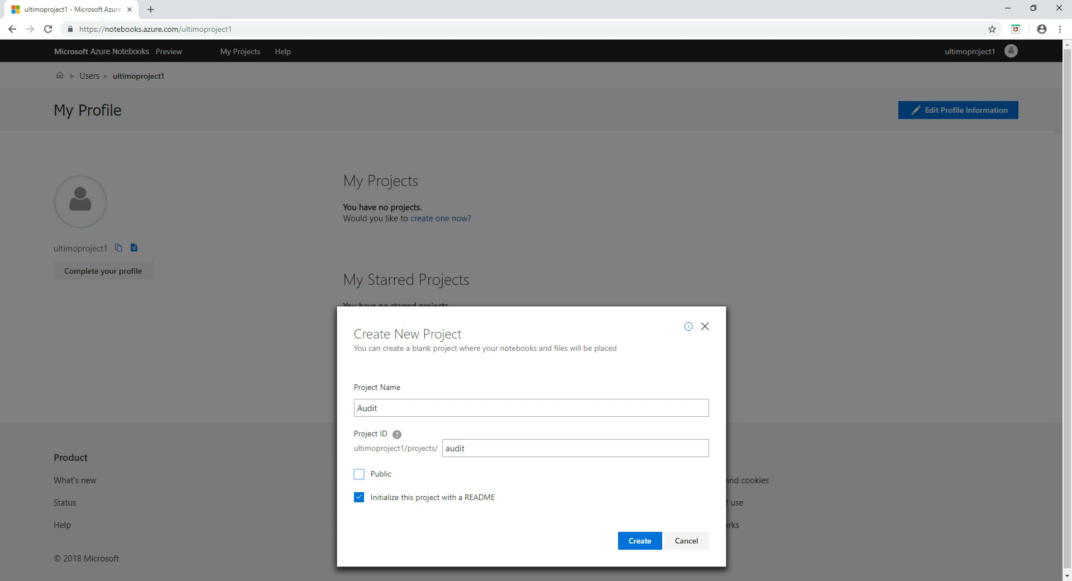
key(Return)
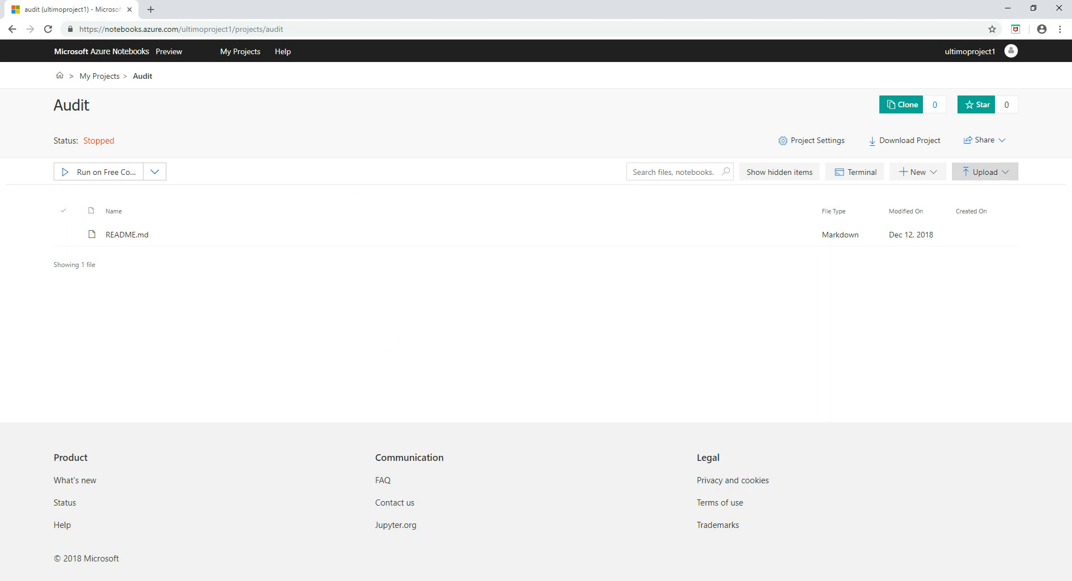
Upload 'Year End Valuation Testing .ipynb' from the computer into the Audit project.
click(985, 172)
click(975, 214)
click(536, 212)
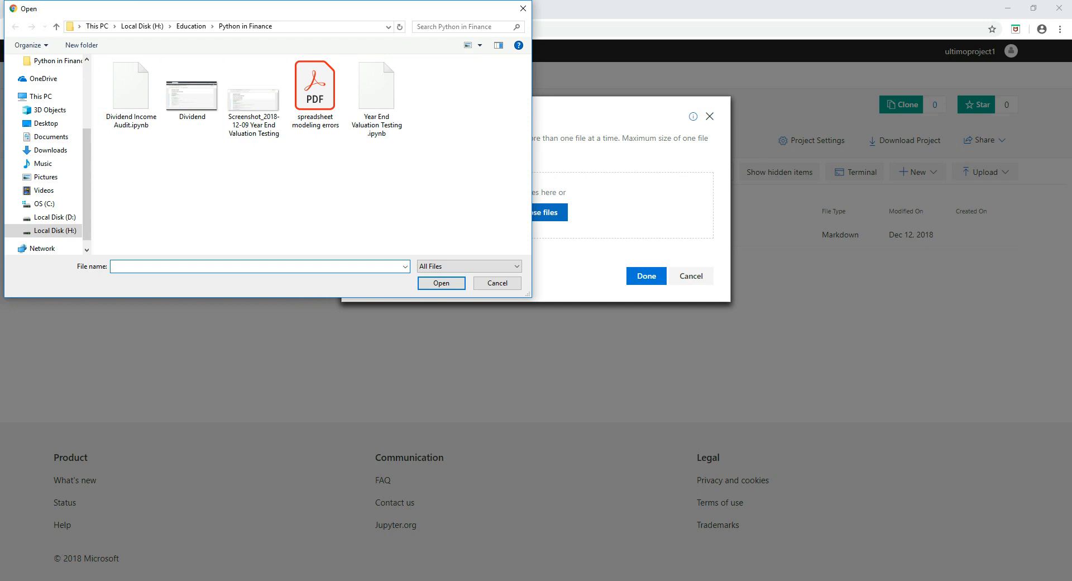
click(377, 97)
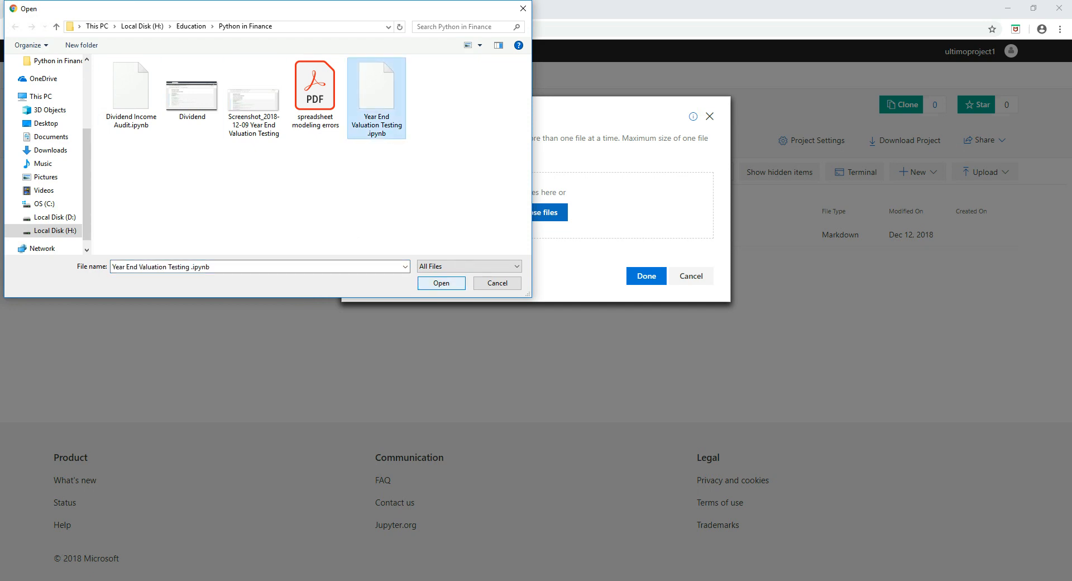
click(442, 283)
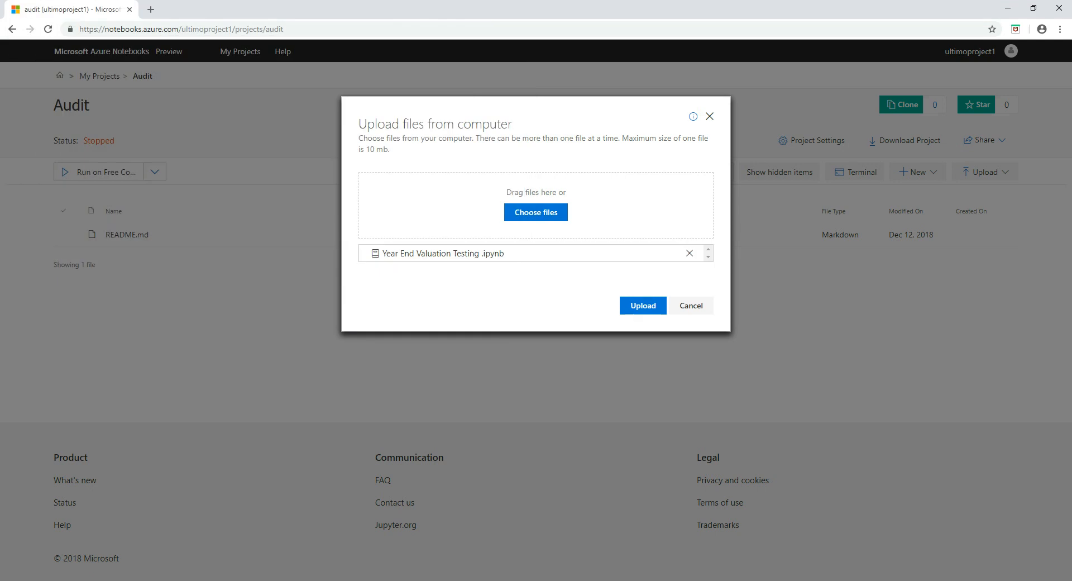
click(643, 306)
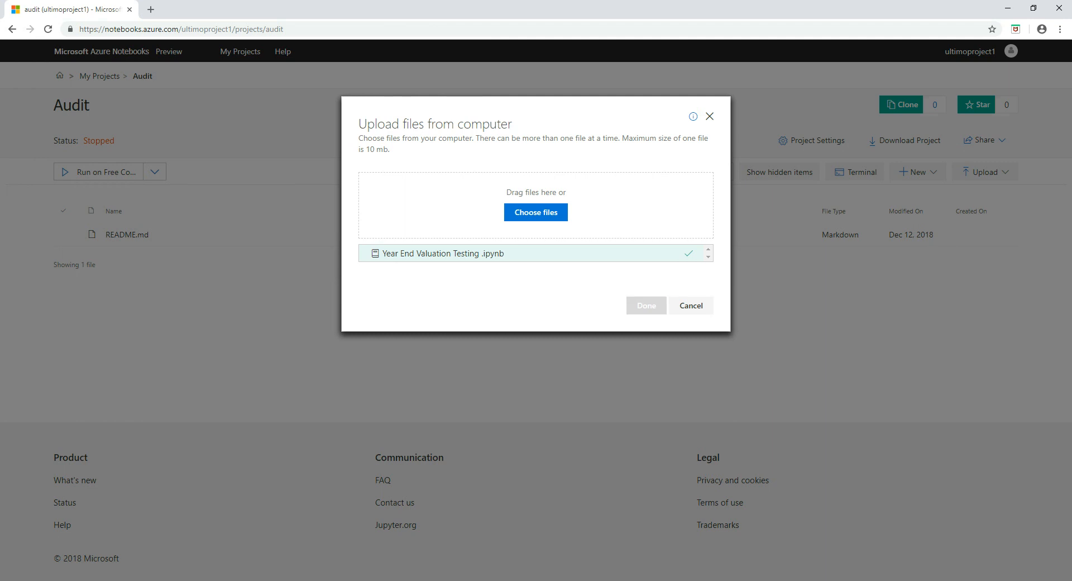
click(645, 307)
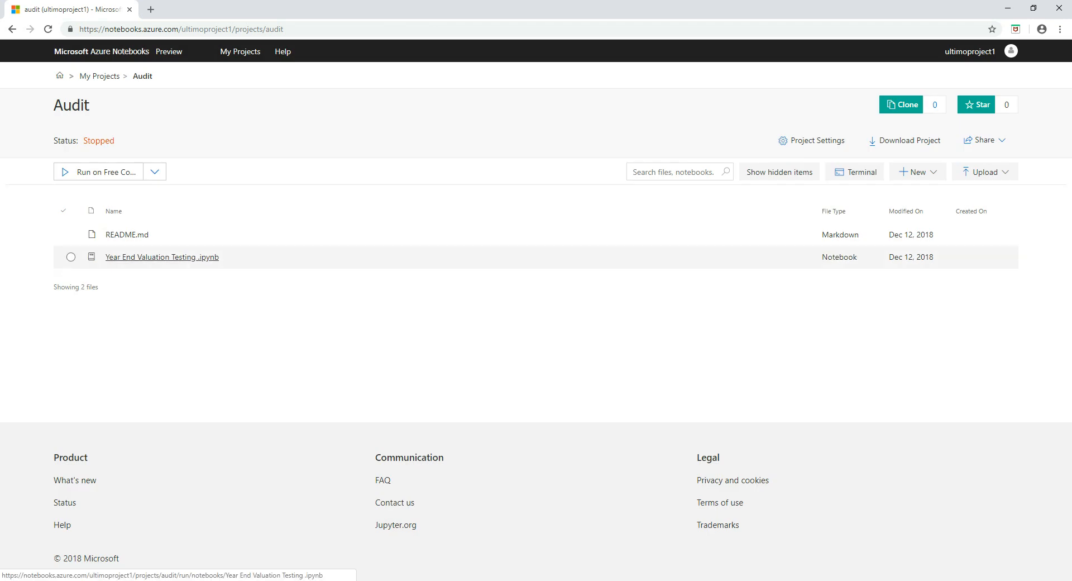
Open 'Year End Valuation Testing .ipynb' in Jupyter on the Python 3.6 kernel and look through it.
click(162, 257)
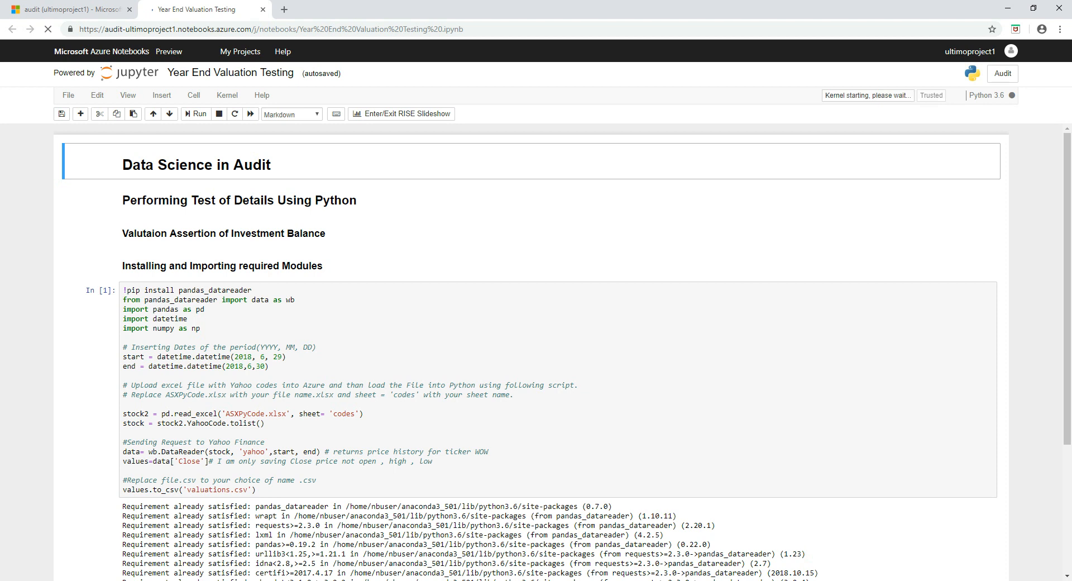
scroll(531, 352, down, 4)
scroll(531, 352, up, 1)
scroll(531, 352, up, 3)
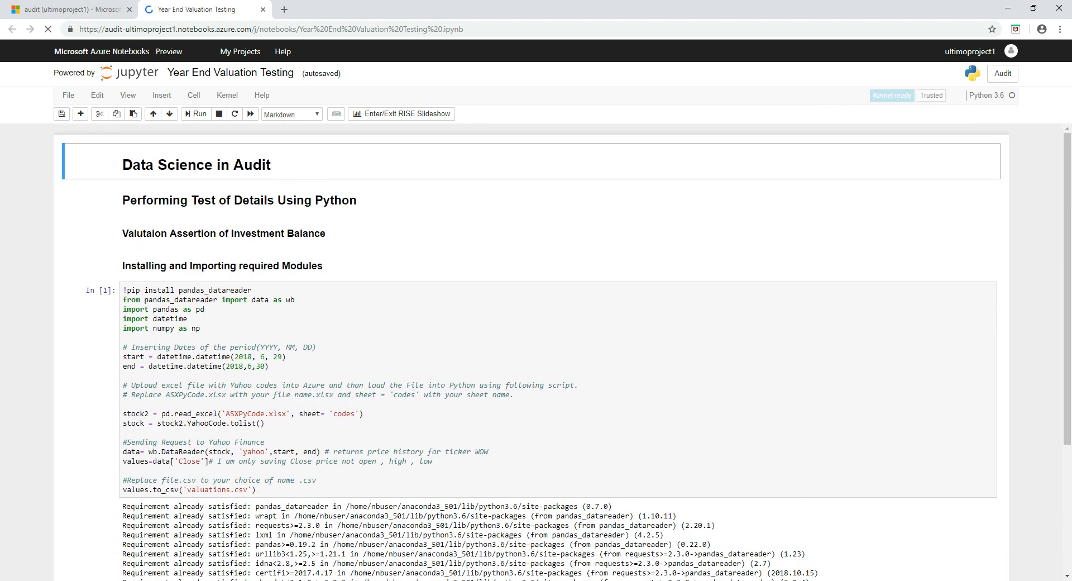
scroll(531, 352, down, 4)
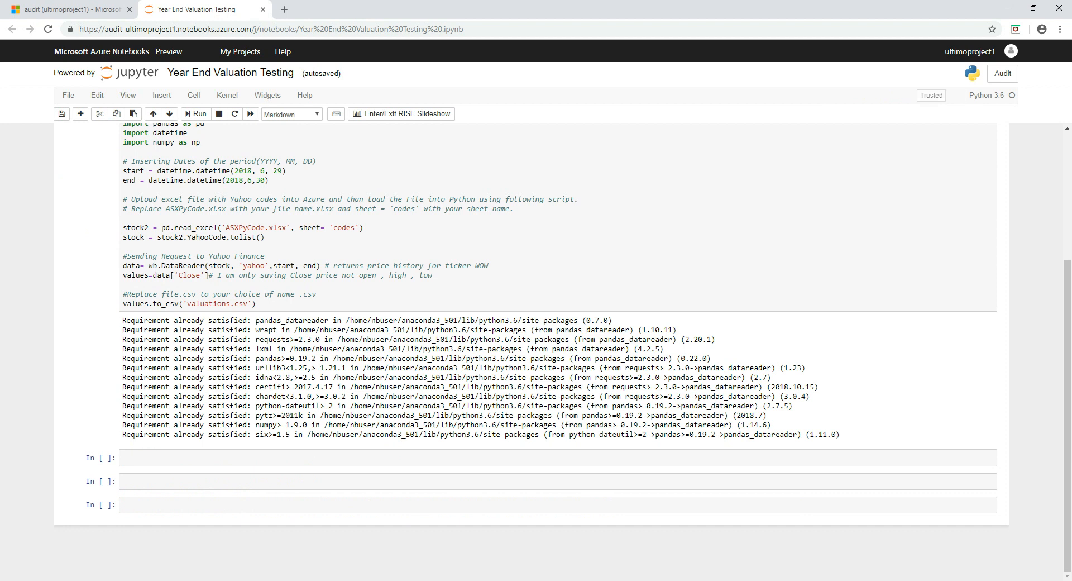
scroll(531, 352, up, 3)
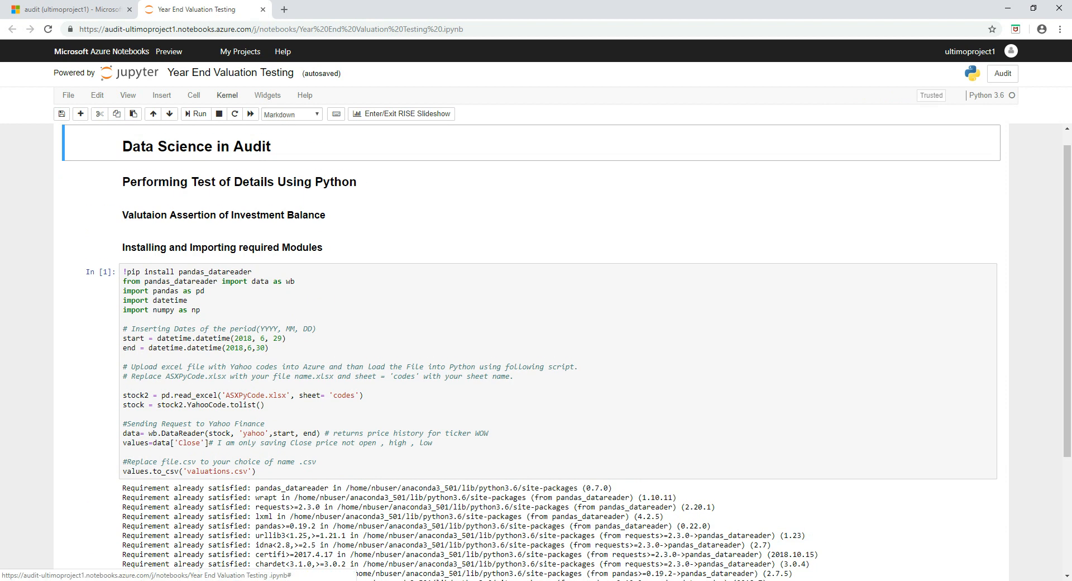
Run Kernel > Restart & Clear Output and confirm, leaving every cell at In [ ].
click(227, 95)
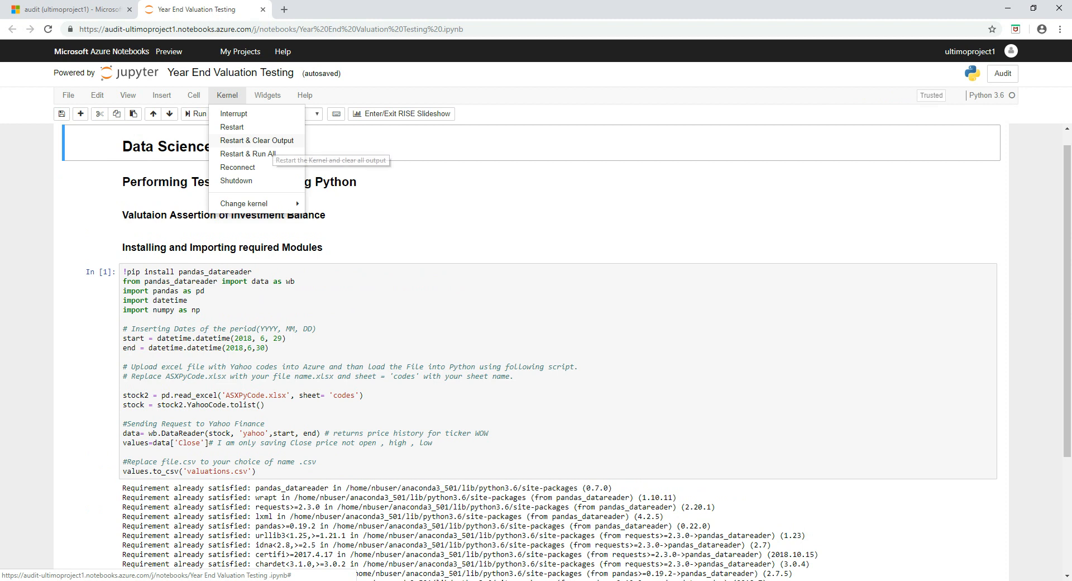
click(256, 140)
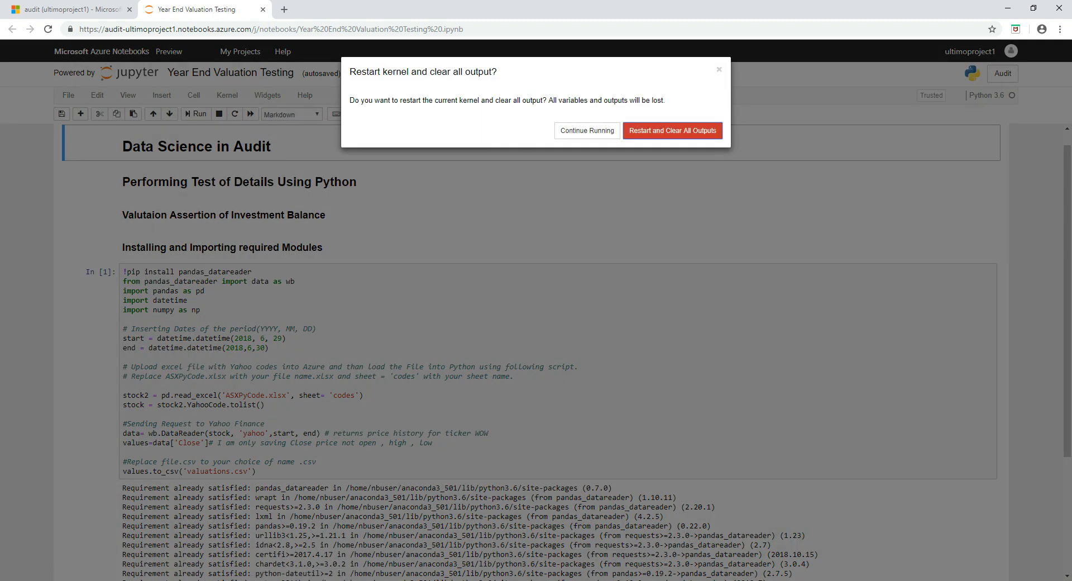
click(672, 131)
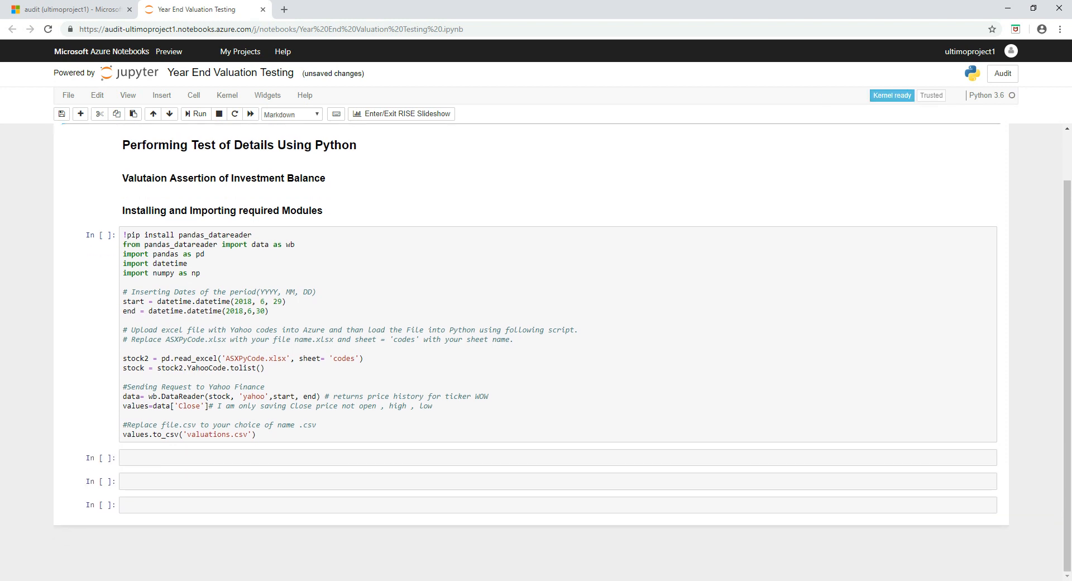
scroll(531, 348, up, 1)
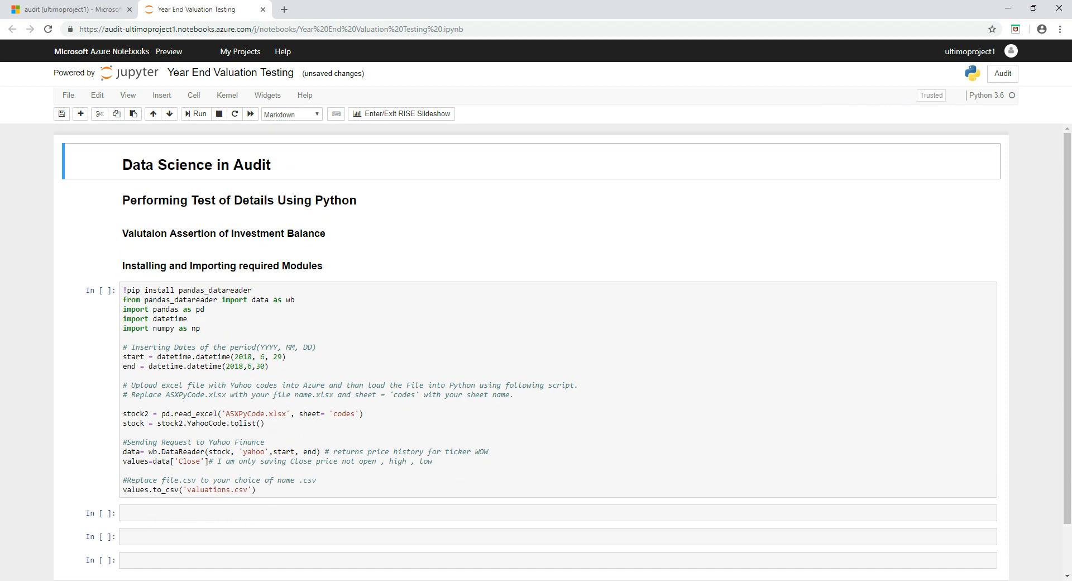